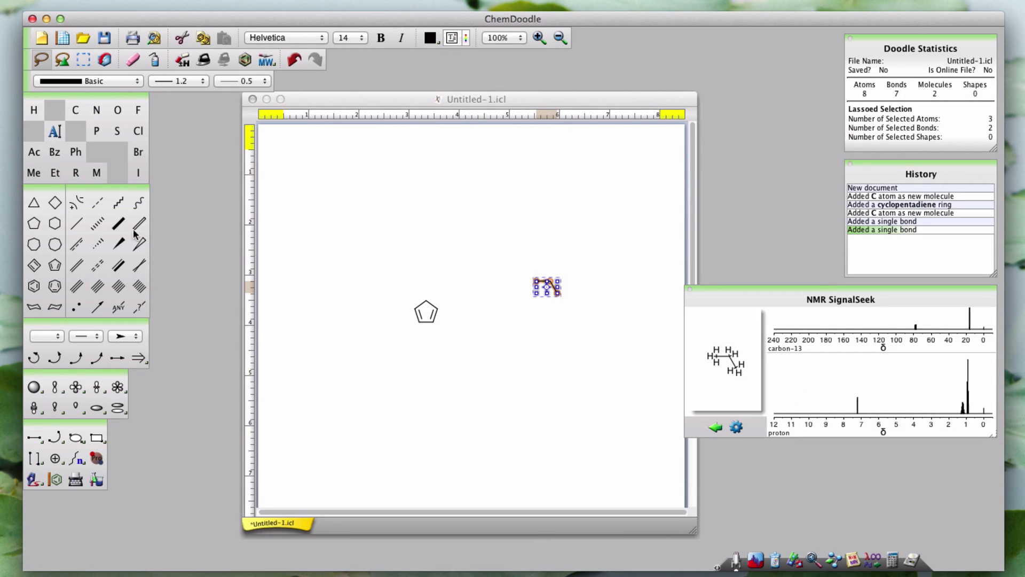
Lasso the cyclopentadiene ring and add its simulated carbon-13 and proton spectra to the document, then deselect them
mouse_move(375, 258)
mouse_down()
mouse_move(438, 347)
mouse_move(469, 286)
mouse_move(460, 334)
mouse_move(737, 558)
mouse_move(726, 356)
mouse_up()
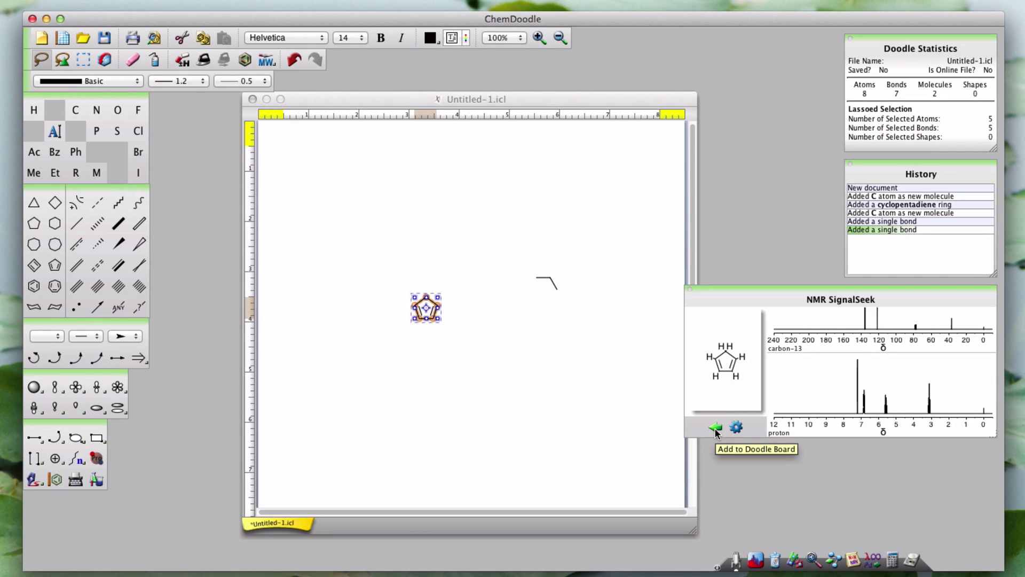
click(663, 404)
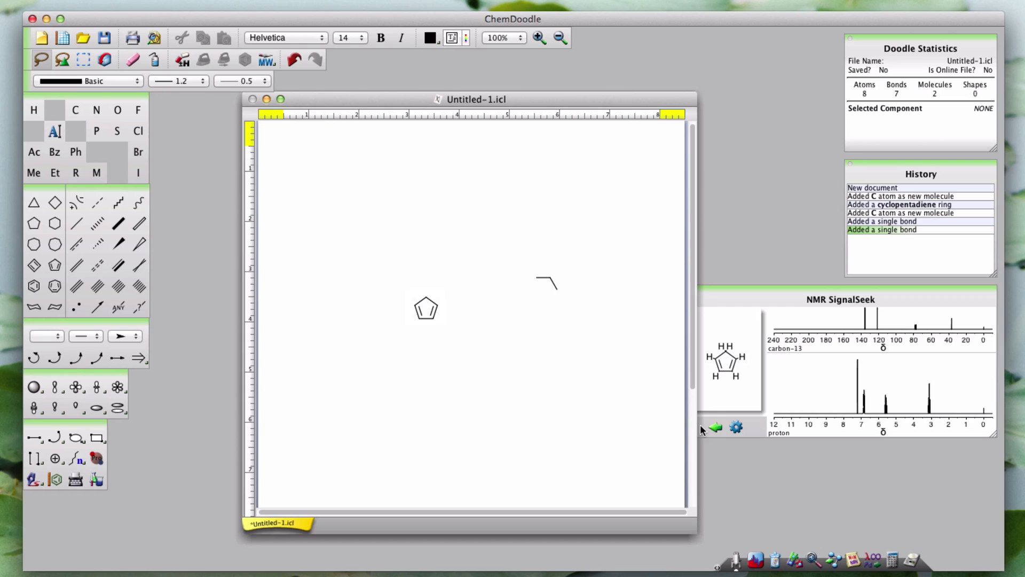
click(715, 427)
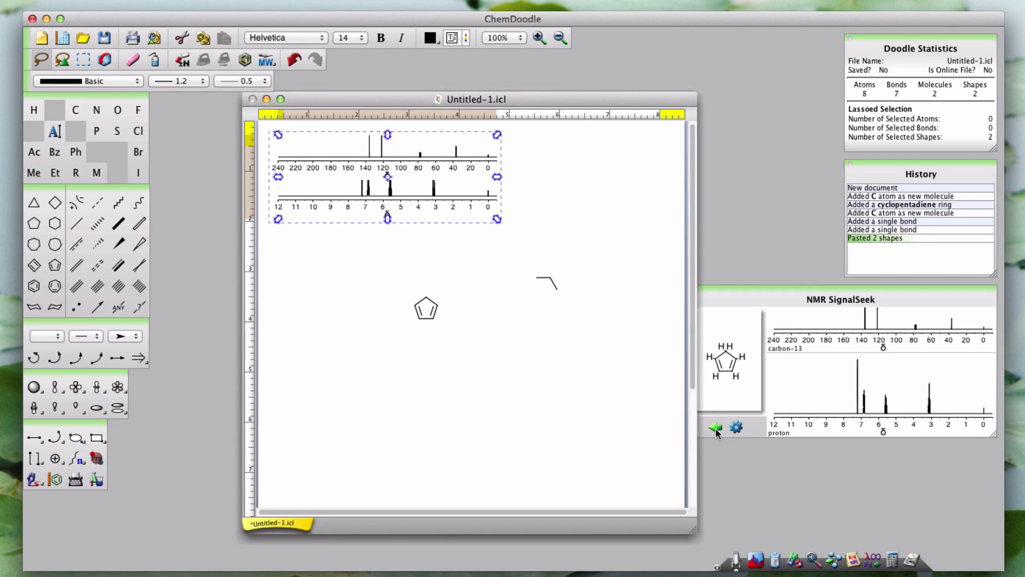
click(524, 176)
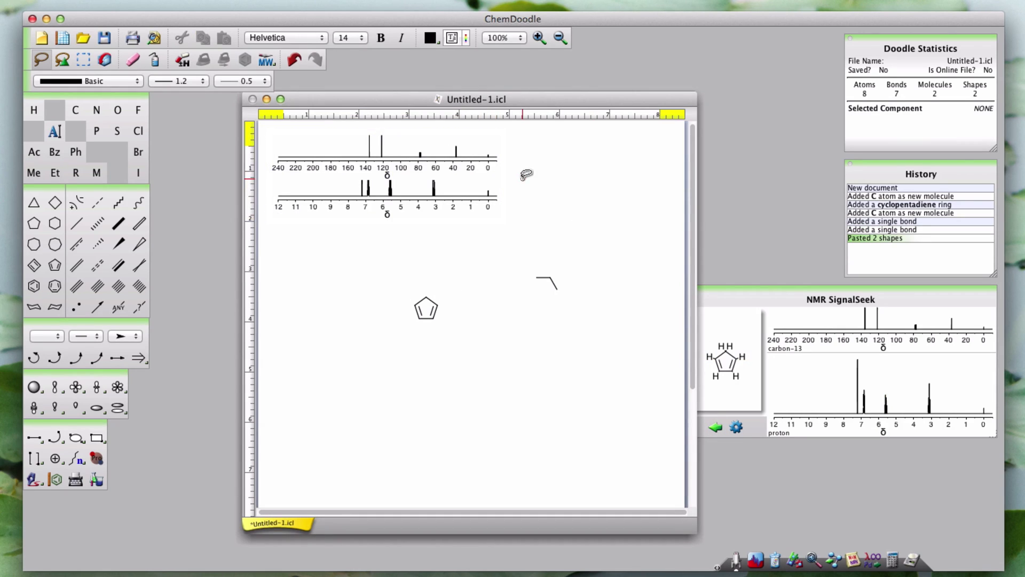
In the NMR simulation settings, turn off the TMS display and set the line shape to Lorentzian
mouse_move(726, 346)
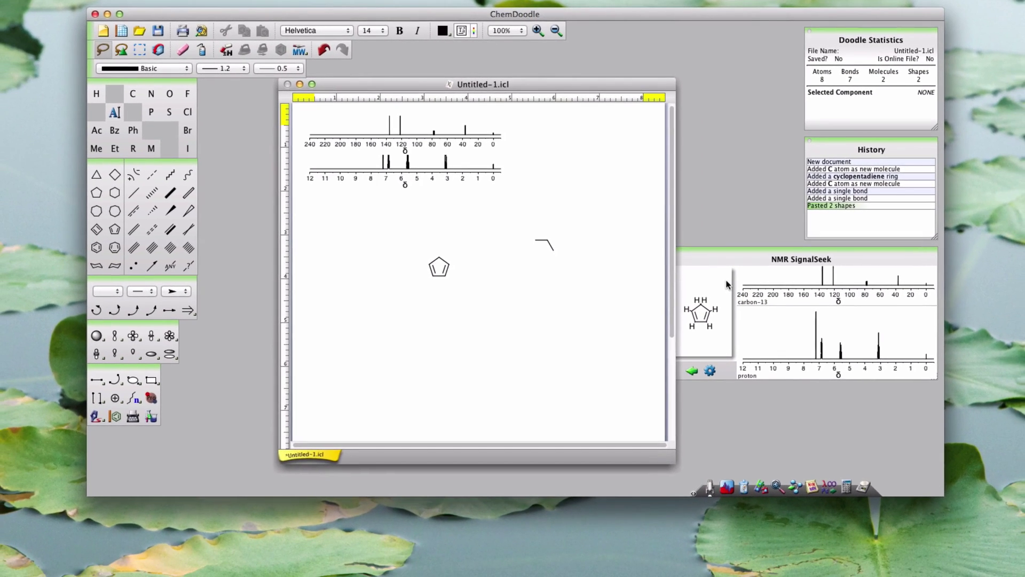
click(710, 371)
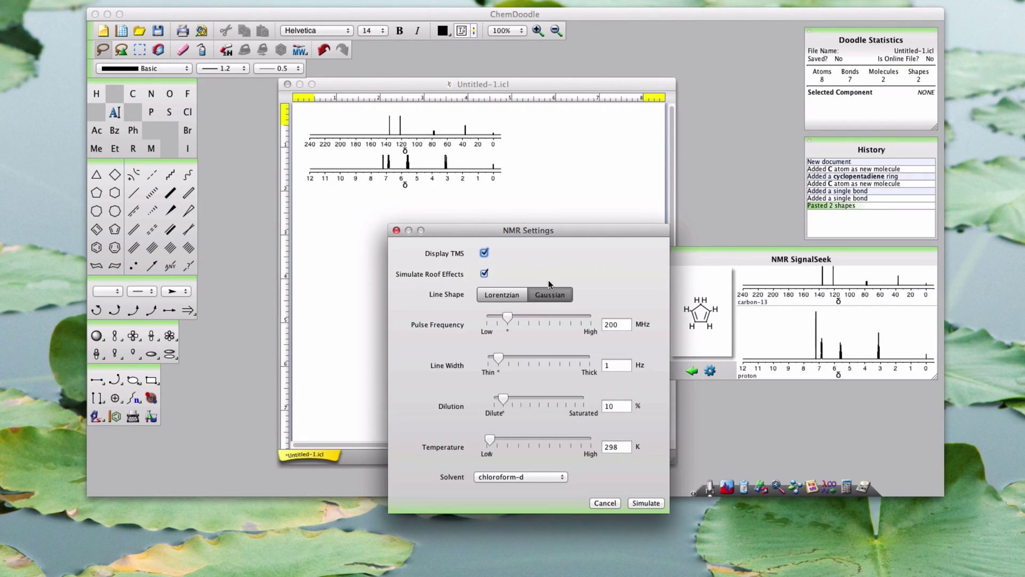
click(485, 253)
click(518, 301)
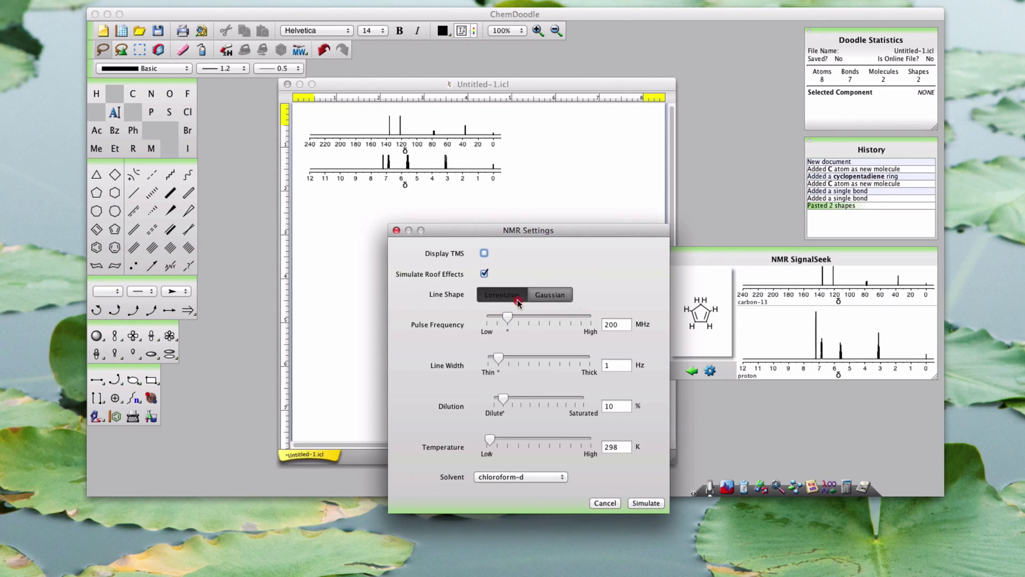
click(538, 301)
click(521, 301)
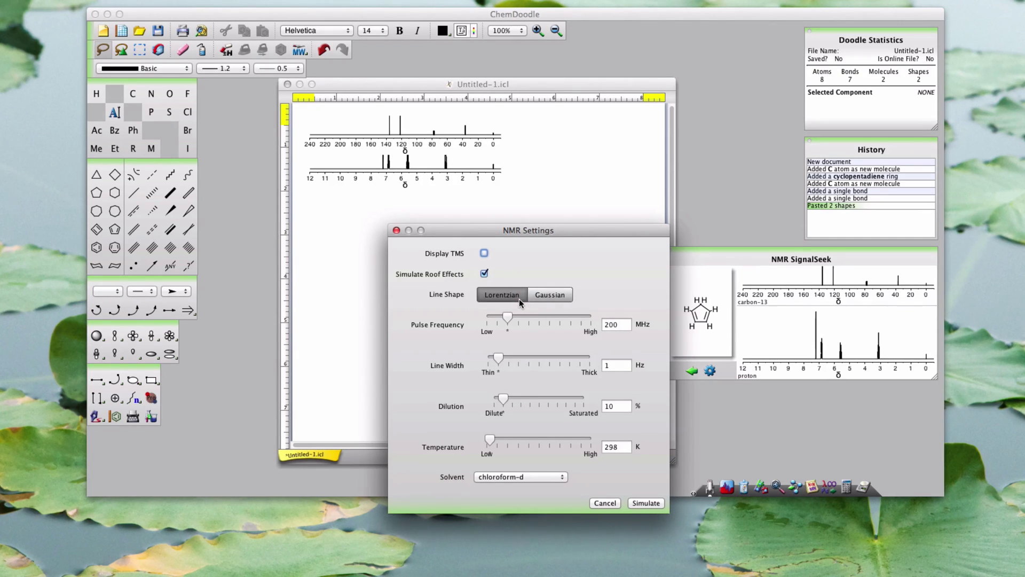
Simulate the spectra with a line width of 4 Hz, a dilution of 10.8 % and chloroform-d as solvent
click(613, 366)
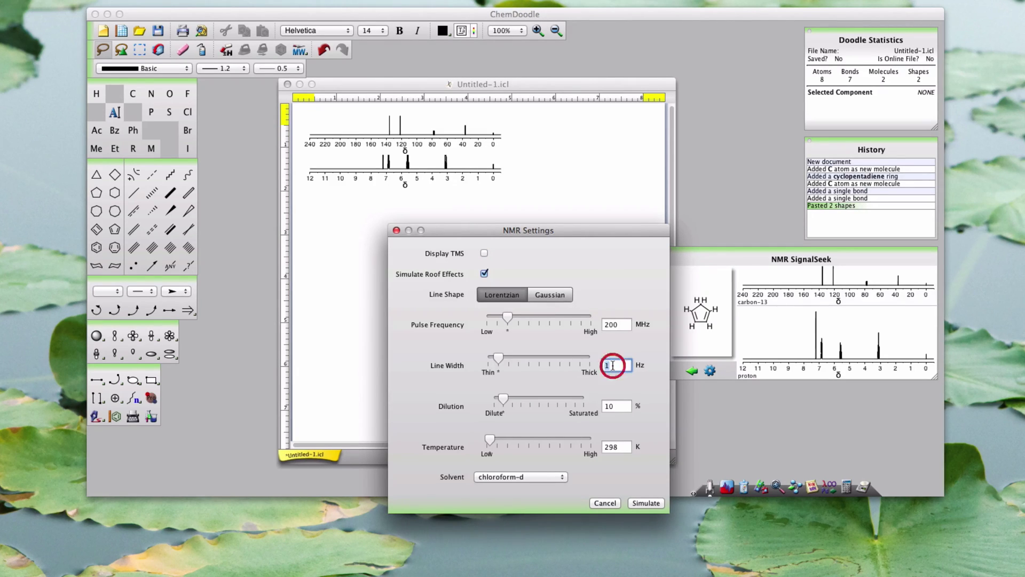
text(4)
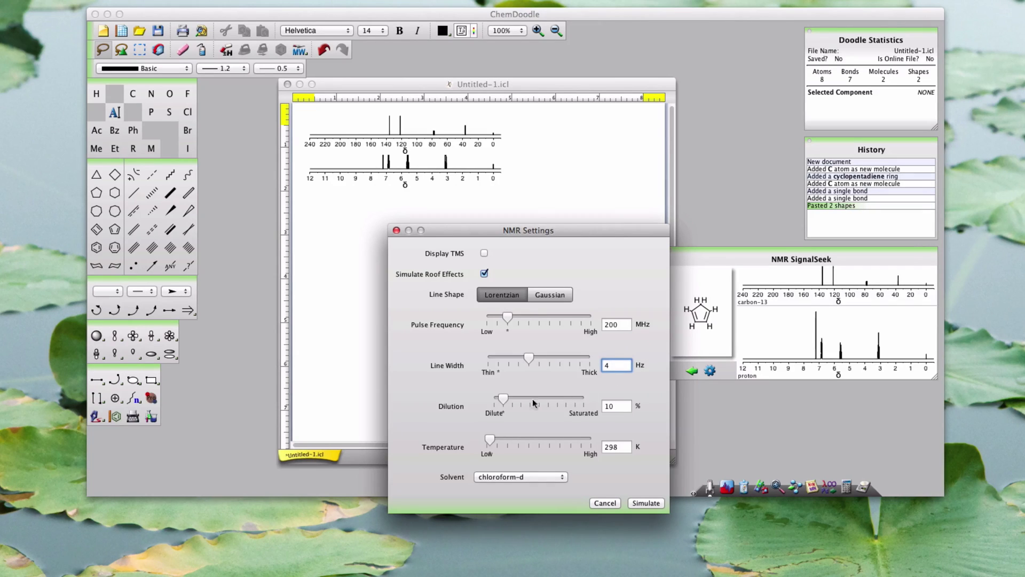
drag(501, 404, 502, 403)
click(559, 477)
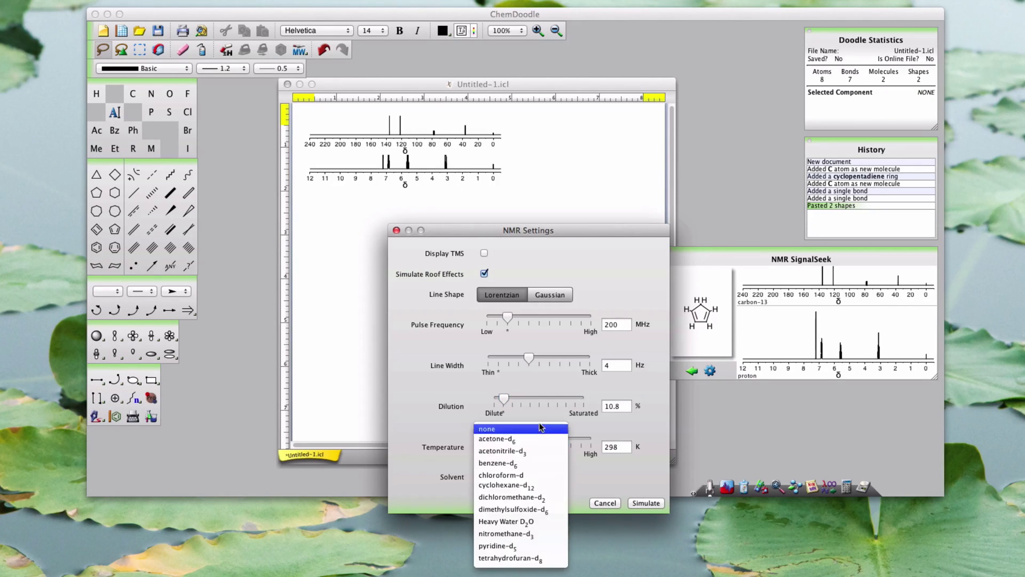
click(539, 476)
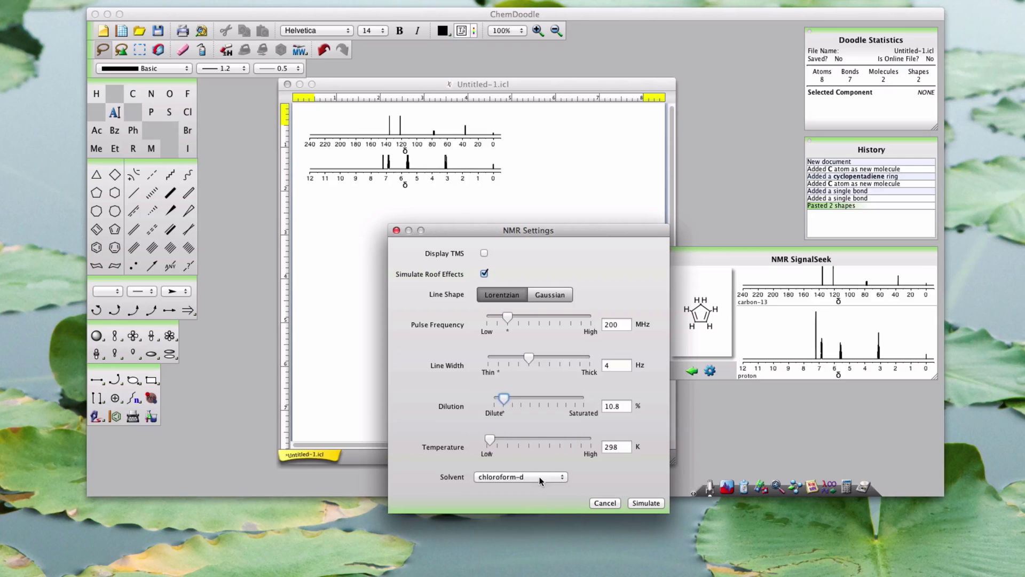
click(653, 505)
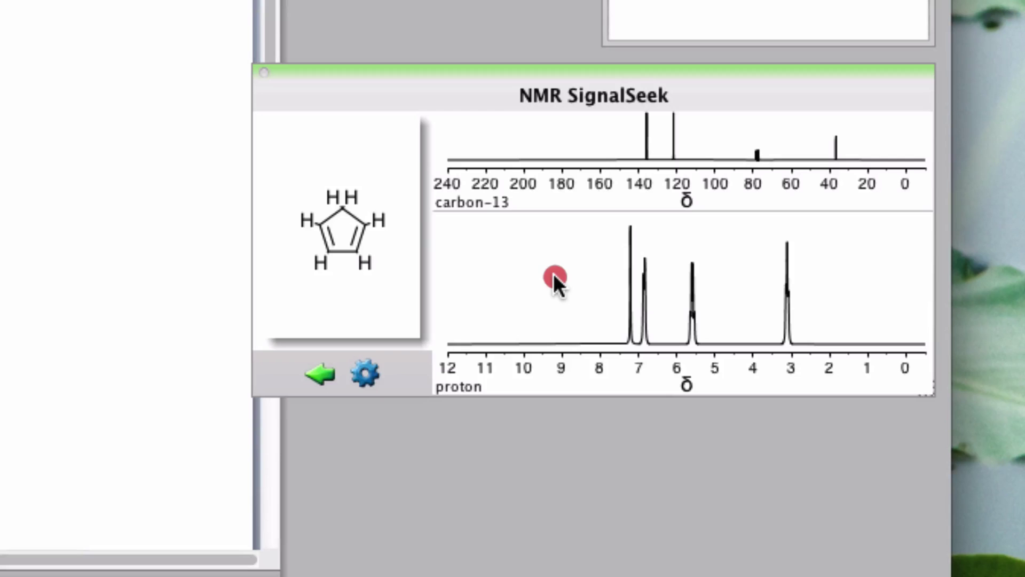
Zoom into a narrow range of the proton spectrum, restore its full range, and rescale the proton and carbon-13 peak heights
mouse_move(588, 277)
mouse_down()
mouse_move(596, 276)
mouse_move(579, 282)
mouse_up()
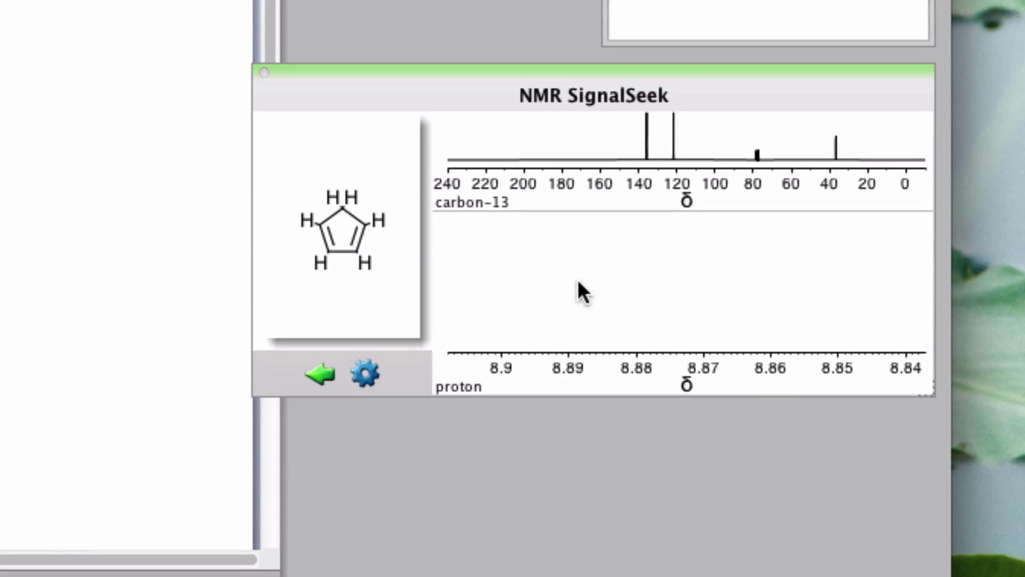
double_click(578, 282)
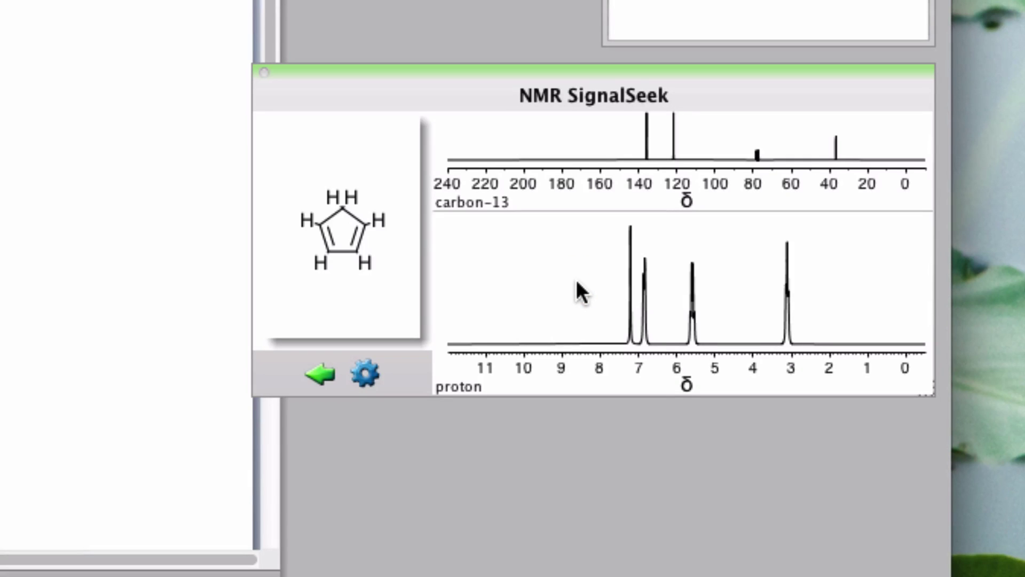
scroll(569, 282, up, 2)
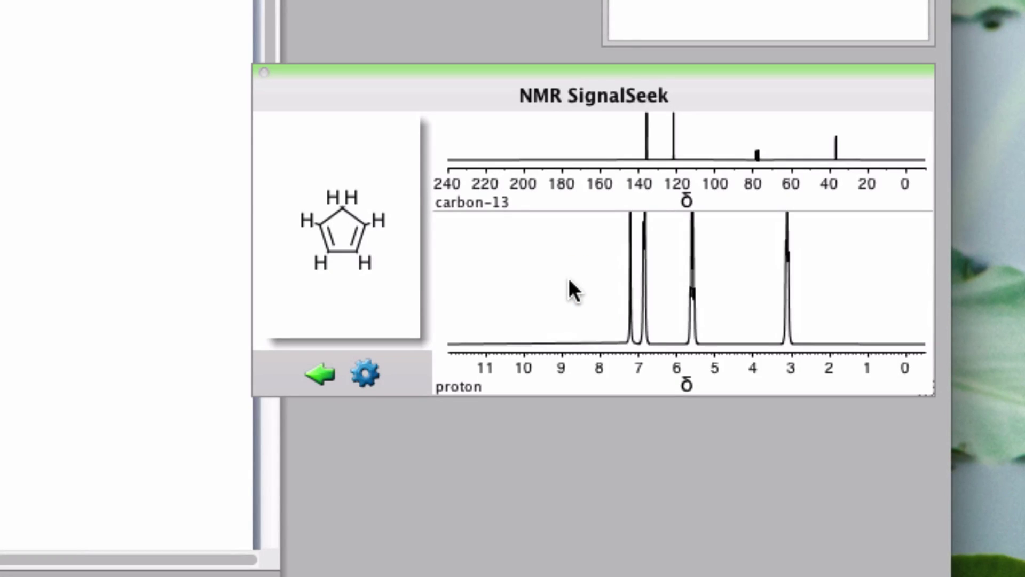
scroll(569, 282, down, 1)
scroll(569, 281, down, 1)
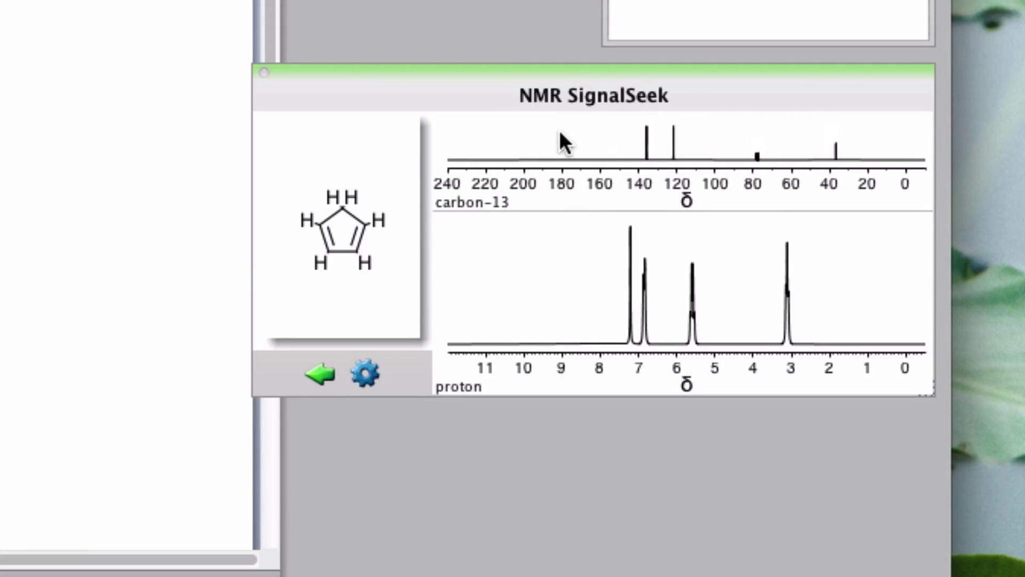
scroll(560, 133, down, 1)
Examine which atoms of the cyclopentadiene preview correspond to the individual proton and carbon-13 peaks, and which peaks belong to its atoms
mouse_move(620, 296)
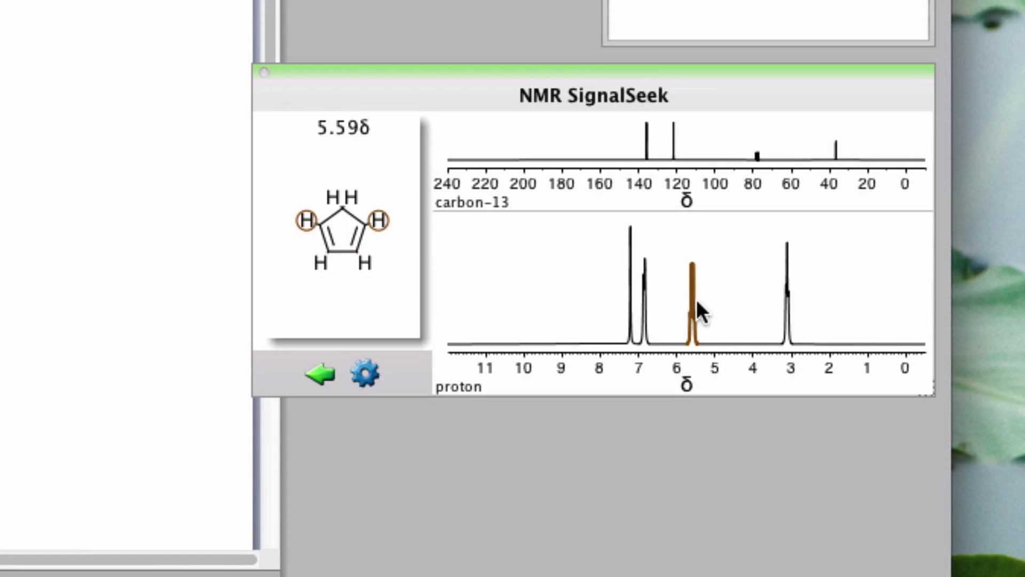
mouse_move(782, 298)
mouse_move(692, 160)
mouse_move(643, 148)
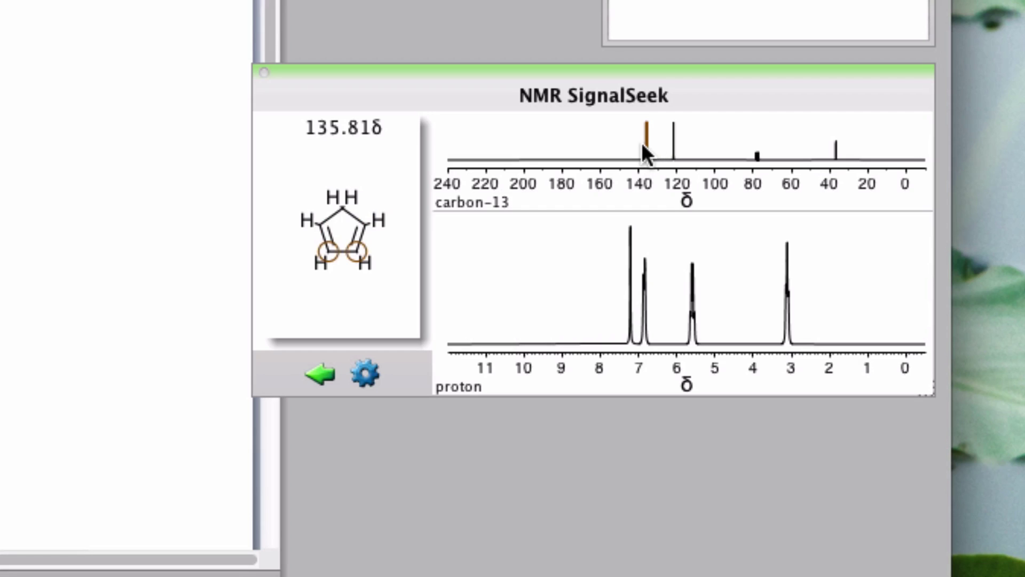
mouse_move(353, 183)
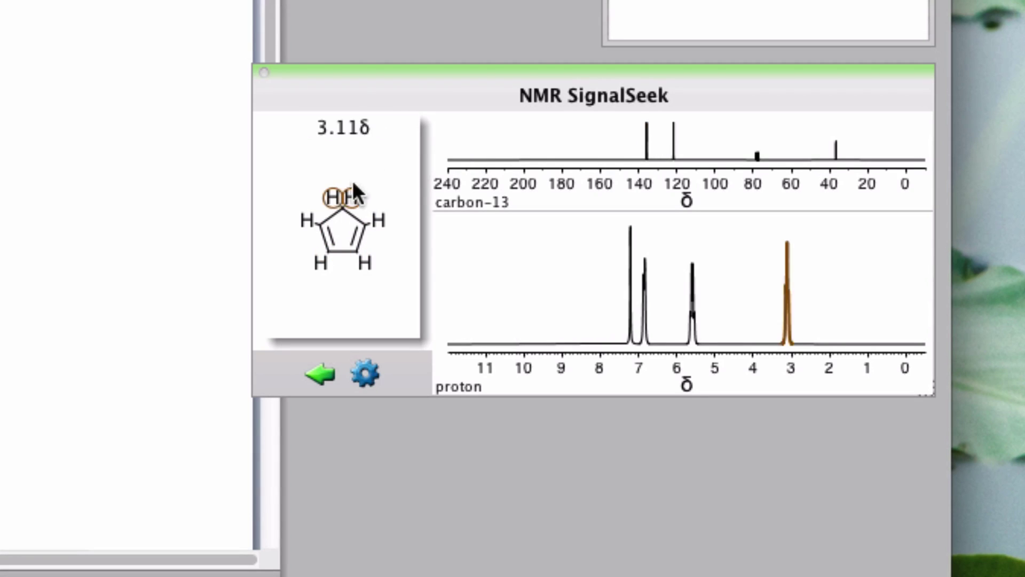
mouse_move(341, 207)
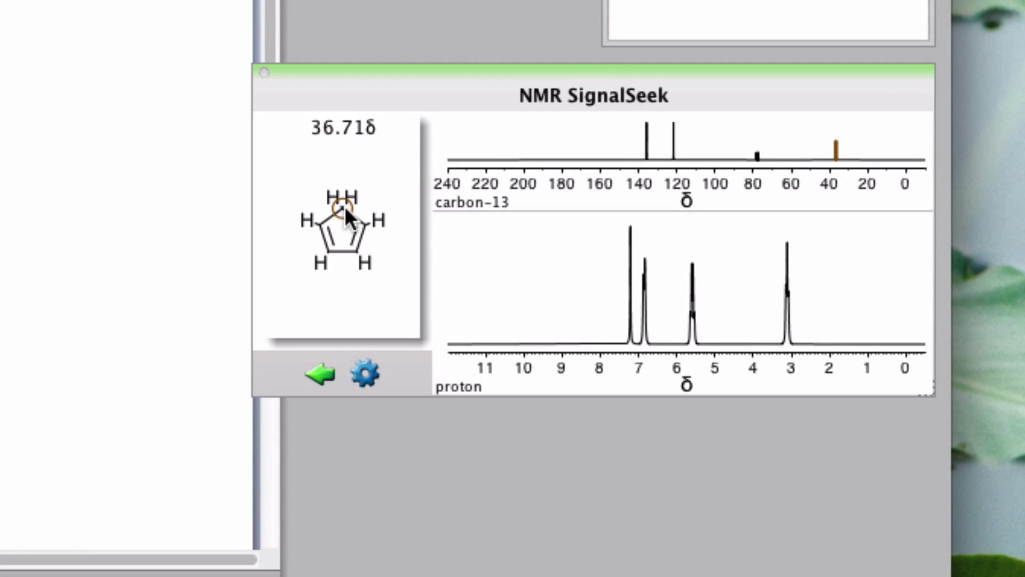
mouse_move(317, 219)
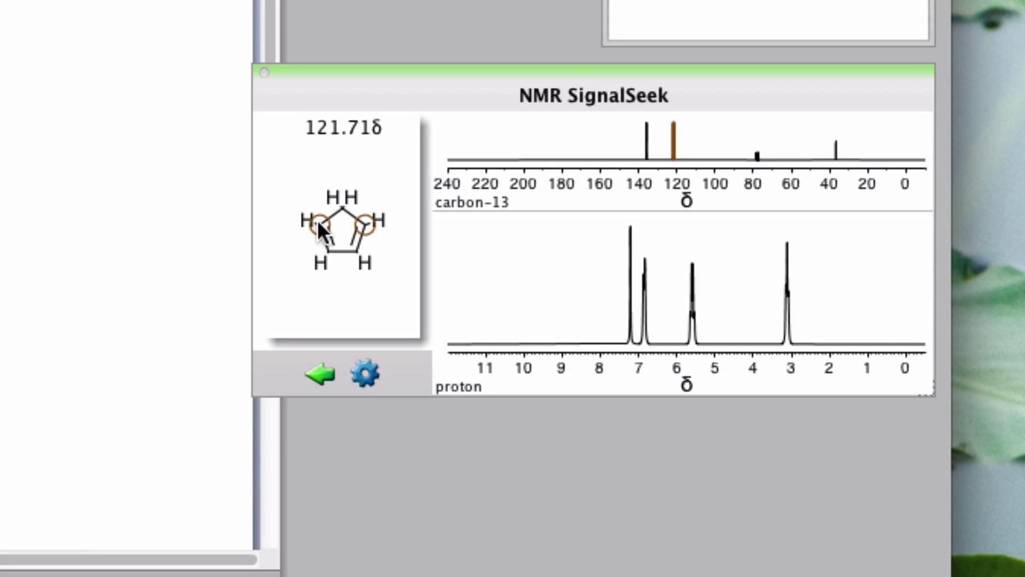
mouse_move(322, 247)
mouse_move(319, 269)
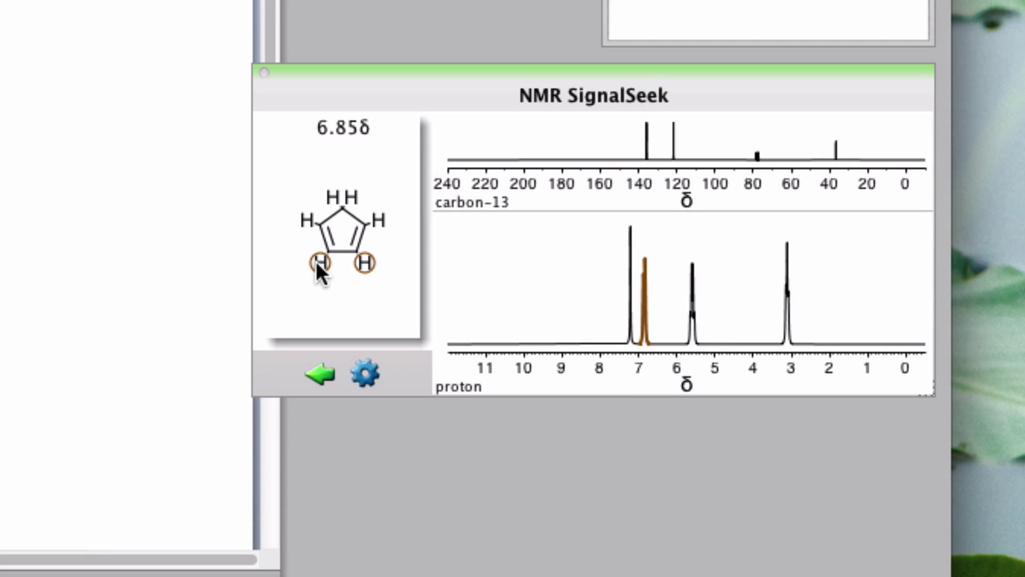
Review the peak information for the two methylene hydrogens of the cyclopentadiene preview, and close it
mouse_move(342, 199)
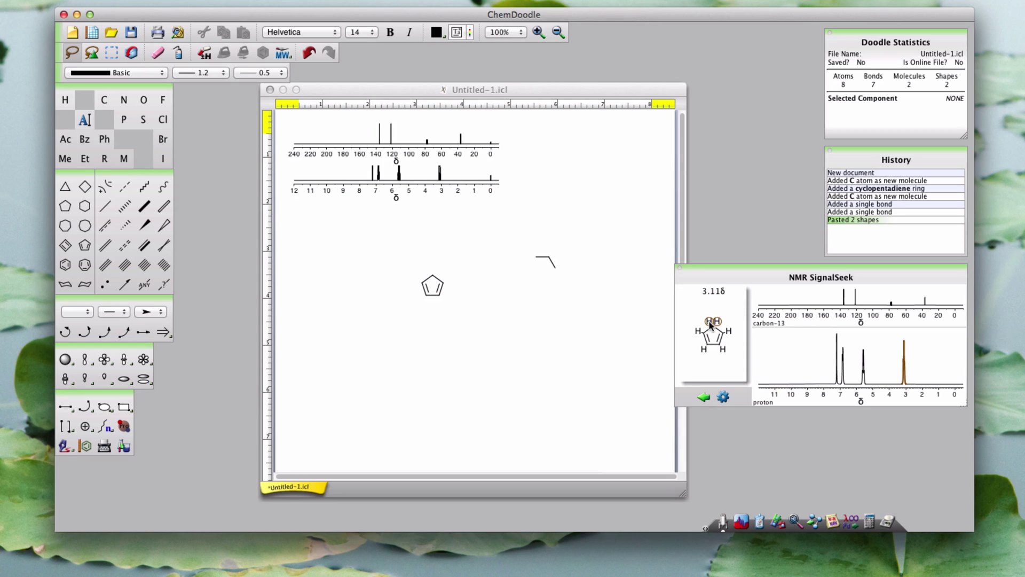
double_click(710, 324)
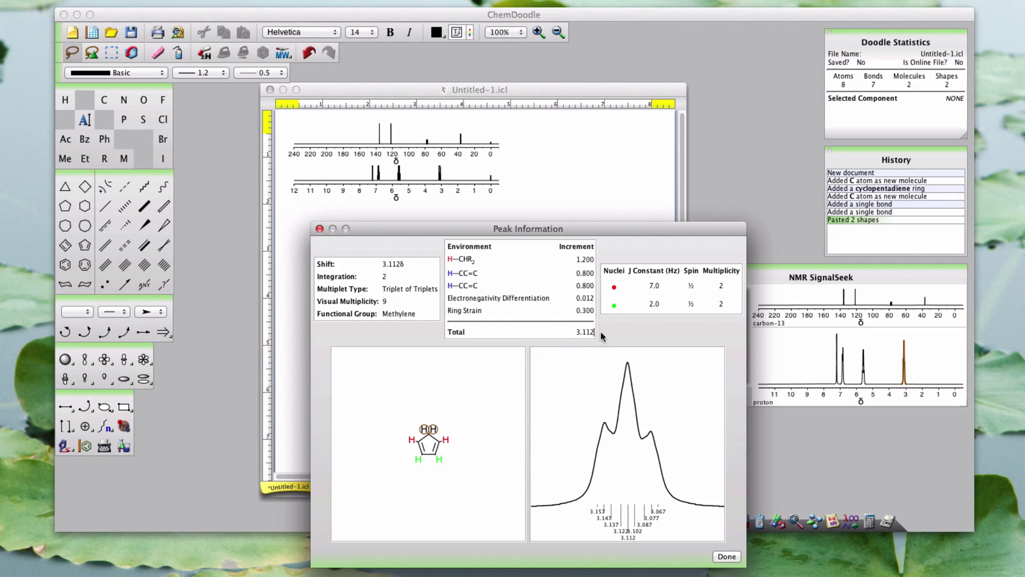
click(727, 557)
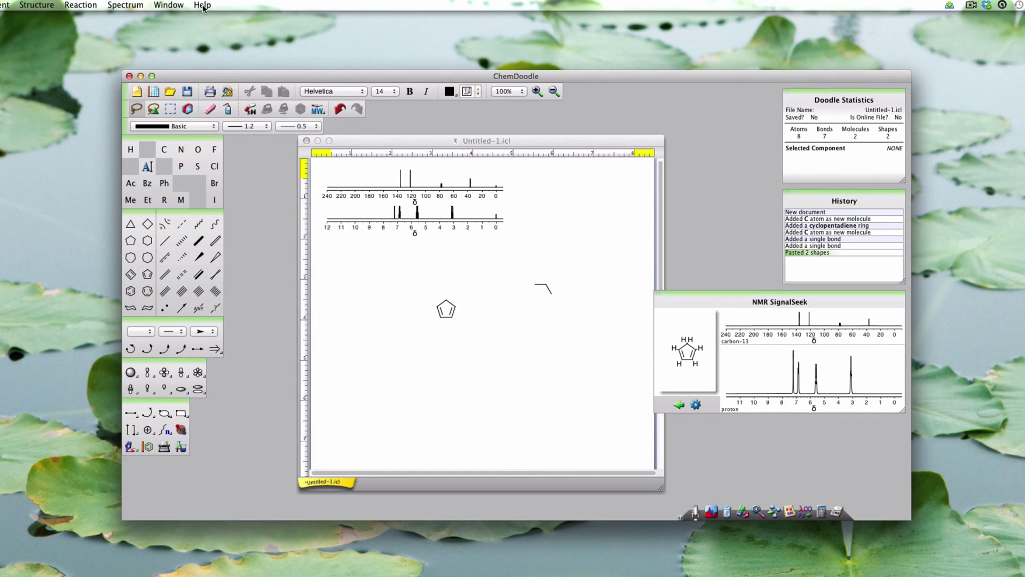
Open the ChemDoodle references and expand Algorithms, Spectroscopy and Nuclear Magnetic Resonance
click(203, 5)
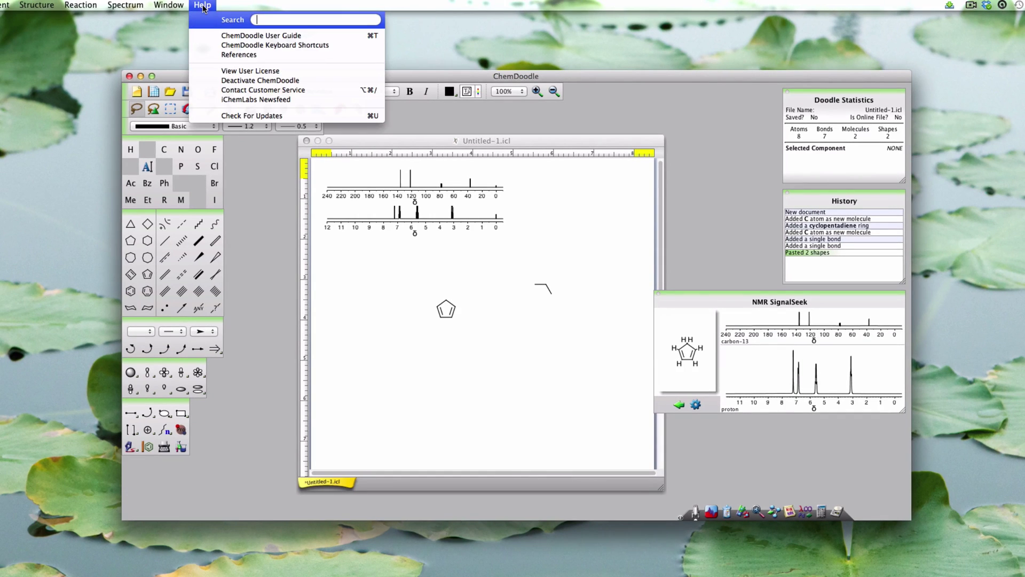
click(233, 55)
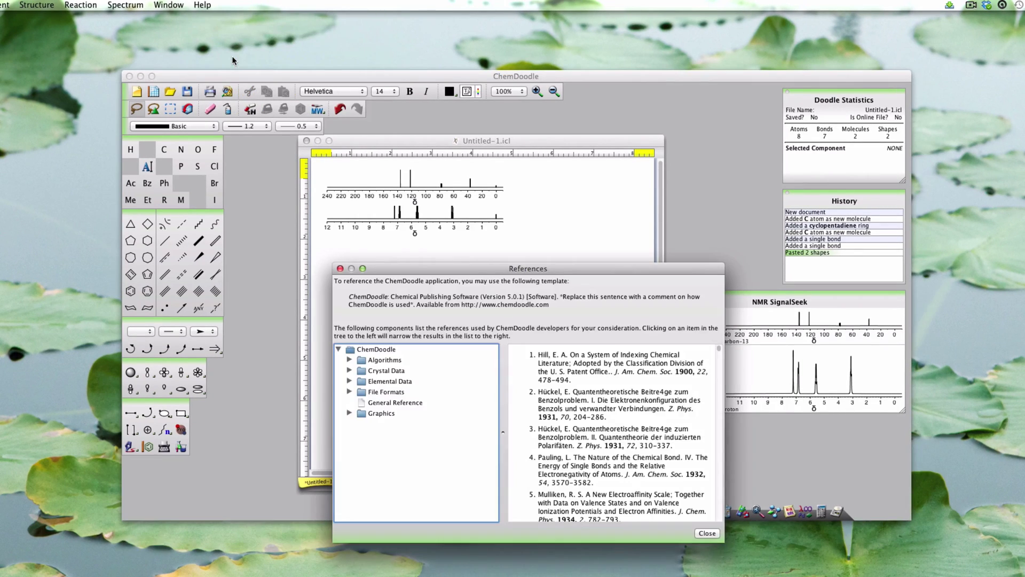
click(349, 360)
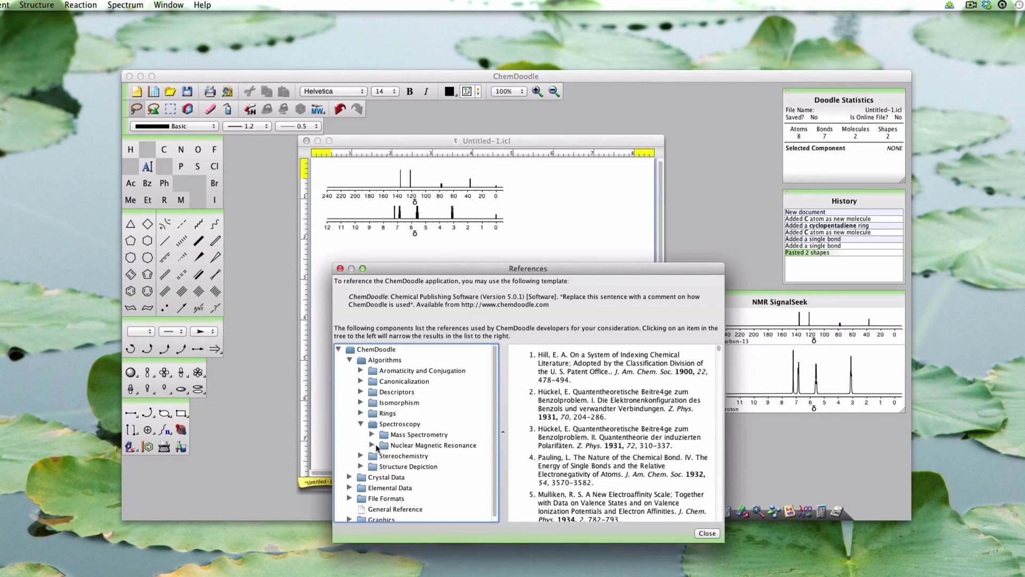
click(373, 445)
View the 13C Correlation Tables, General NMR Prediction, Methyl/Methylene and NMR Tables references, and close the references window
click(408, 456)
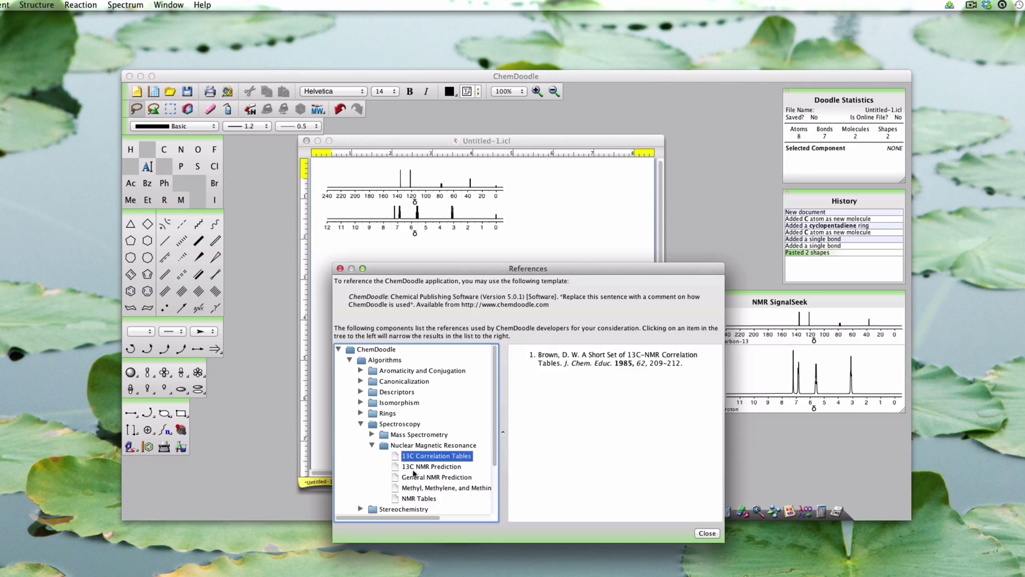
click(416, 476)
click(415, 499)
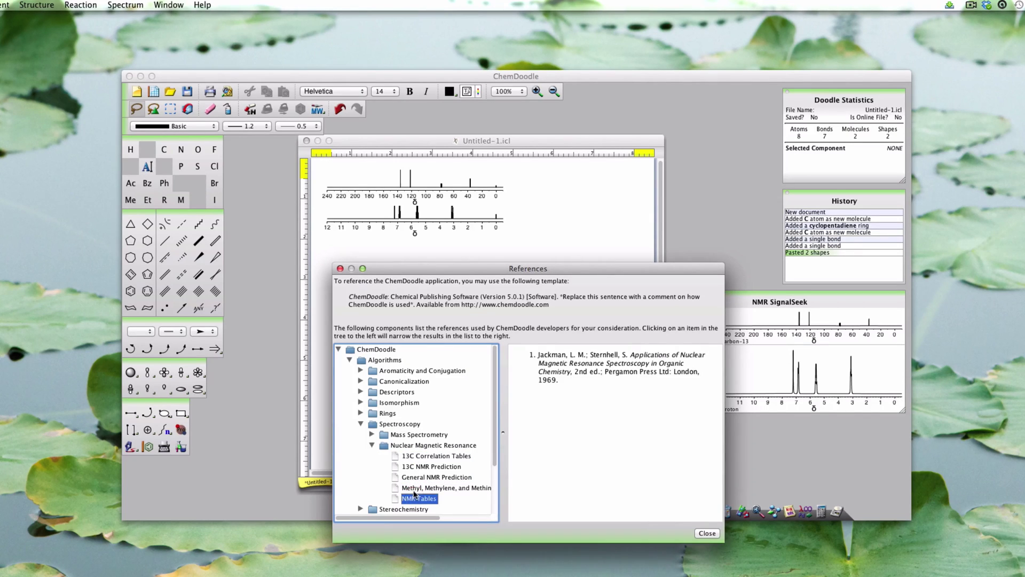
click(415, 488)
click(416, 477)
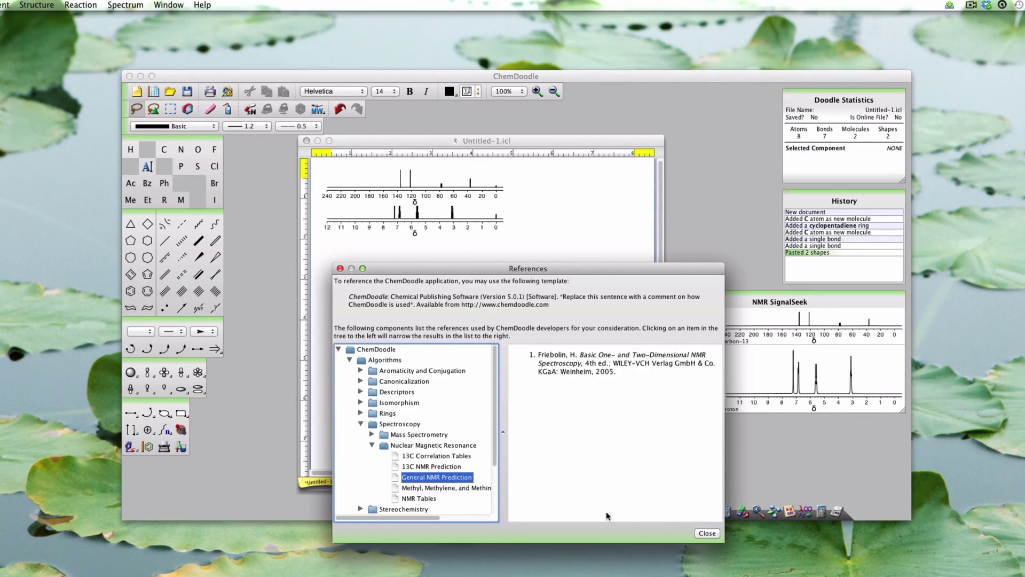
click(706, 533)
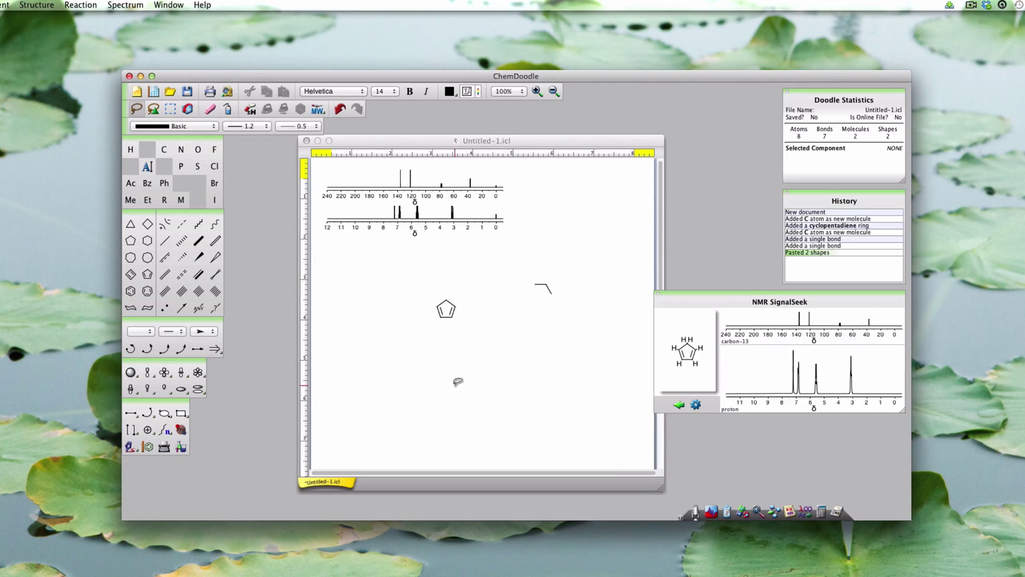